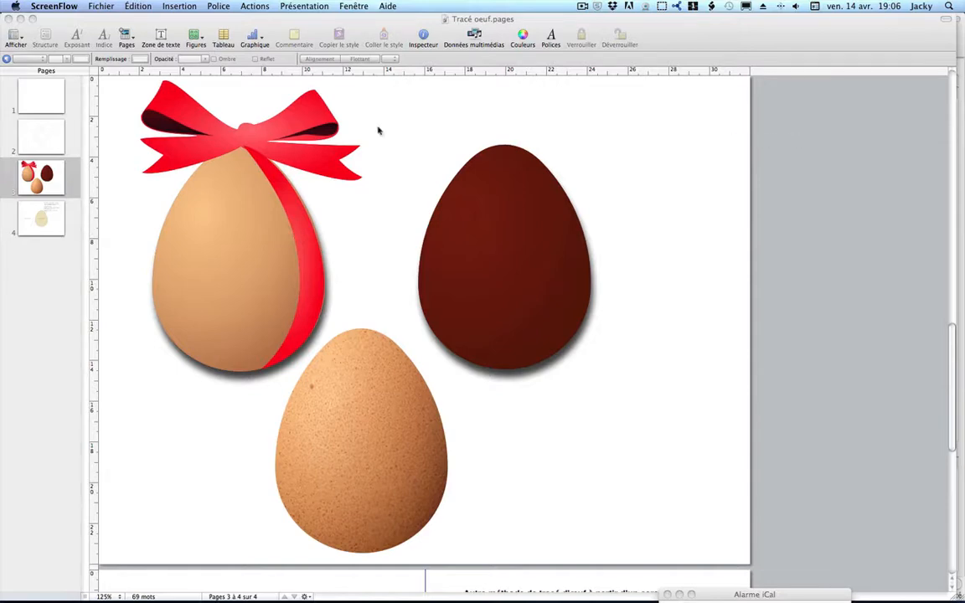
Examine the geometric egg construction made of circles and diagonals on page 2.
{"action": "scroll", "coordinate": [183, 145], "scroll_direction": "down", "scroll_amount": 1}
{"action": "left_click", "coordinate": [37, 145]}
{"action": "left_click", "coordinate": [37, 145]}
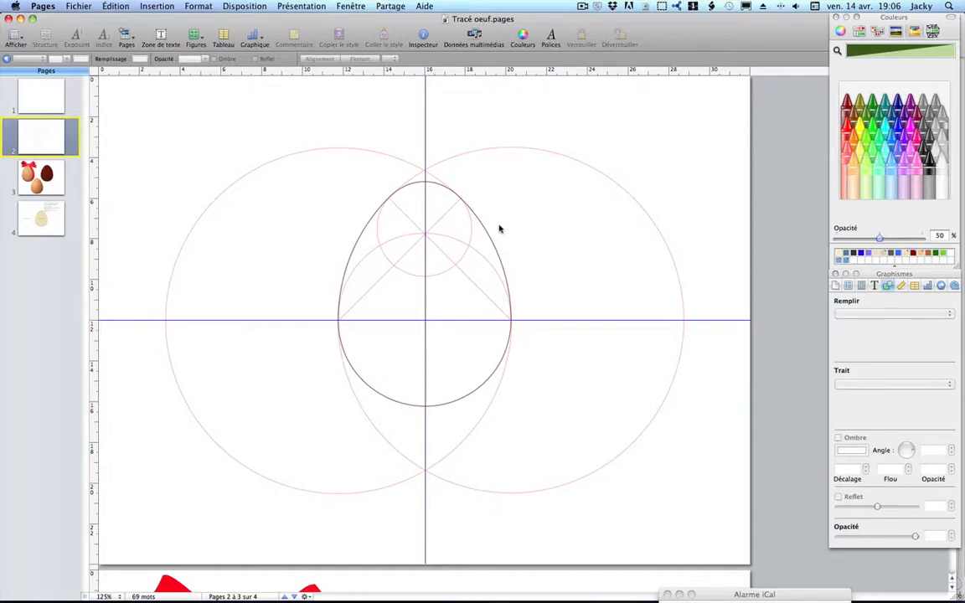
{"action": "scroll", "coordinate": [499, 228], "scroll_direction": "down", "scroll_amount": 3}
{"action": "scroll", "coordinate": [494, 227], "scroll_direction": "up", "scroll_amount": 4}
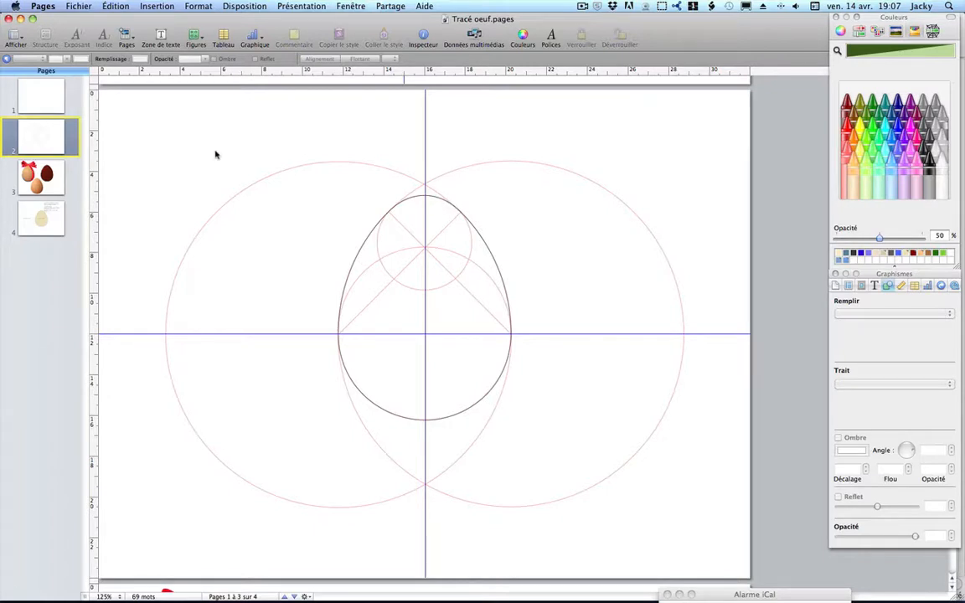
On page 1, lower the horizontal guide to about 16 cm and insert a circle shape.
{"action": "left_click", "coordinate": [41, 98]}
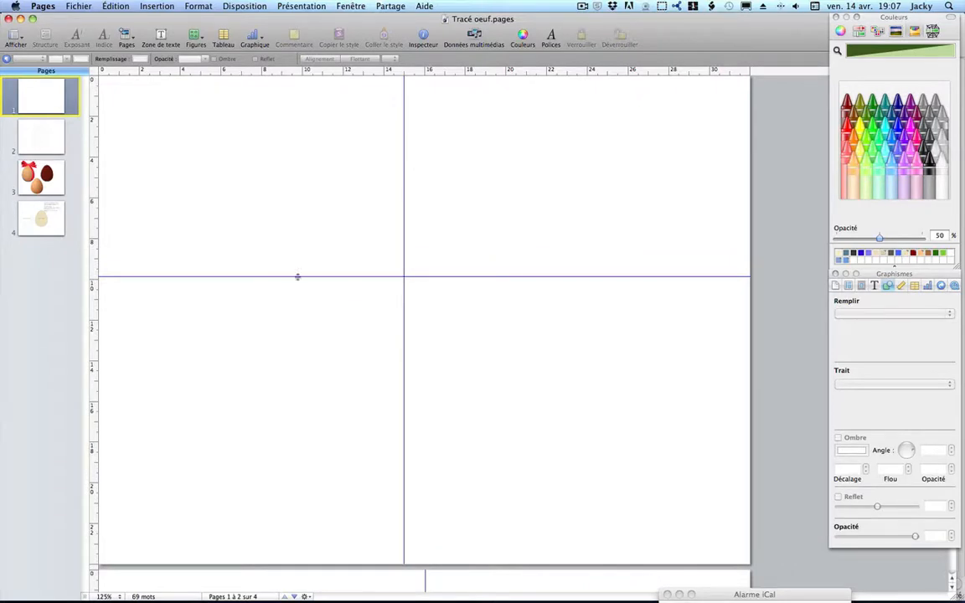
{"action": "left_click_drag", "start_coordinate": [298, 277], "coordinate": [294, 402]}
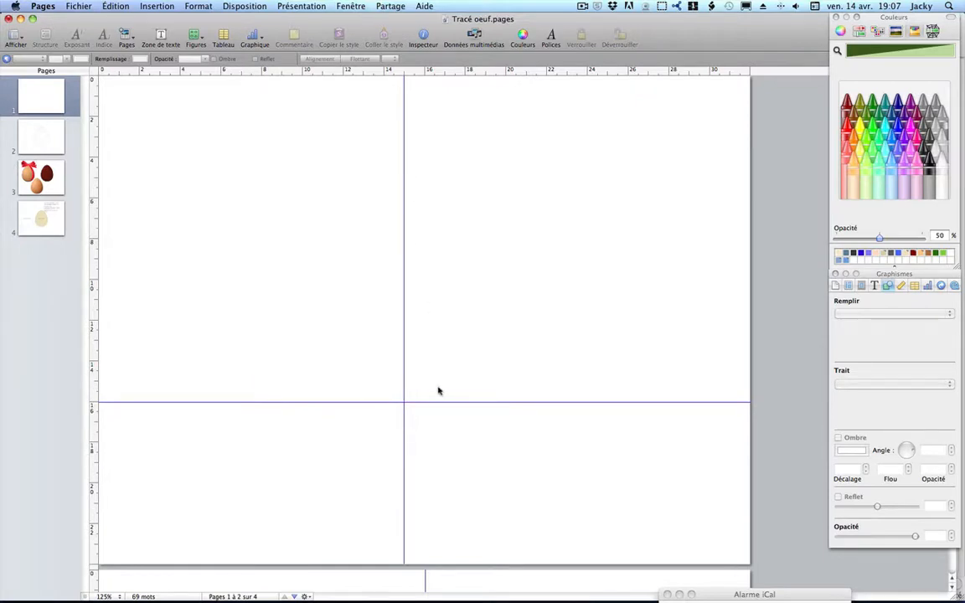
{"action": "left_click", "coordinate": [202, 47]}
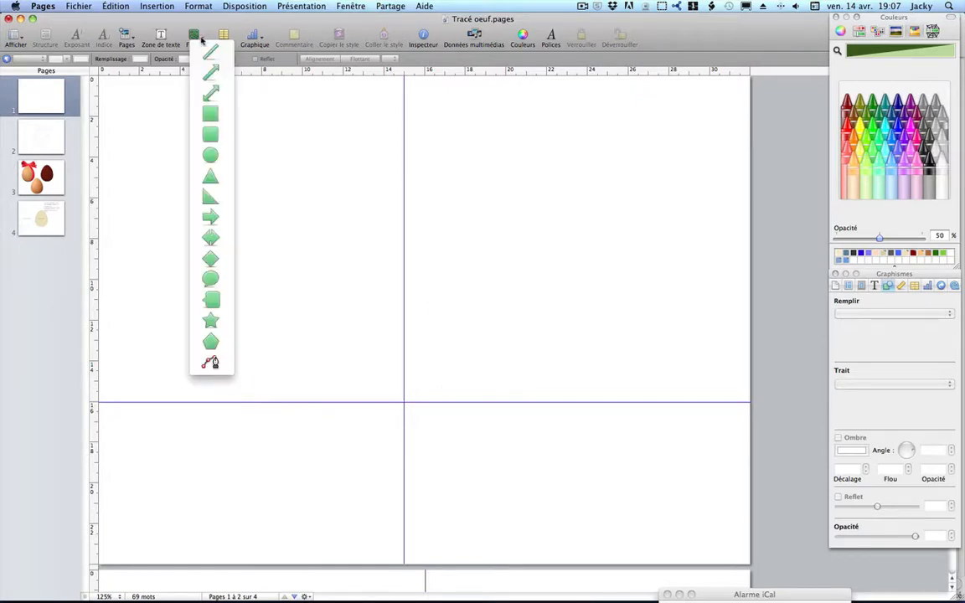
{"action": "left_click", "coordinate": [211, 155]}
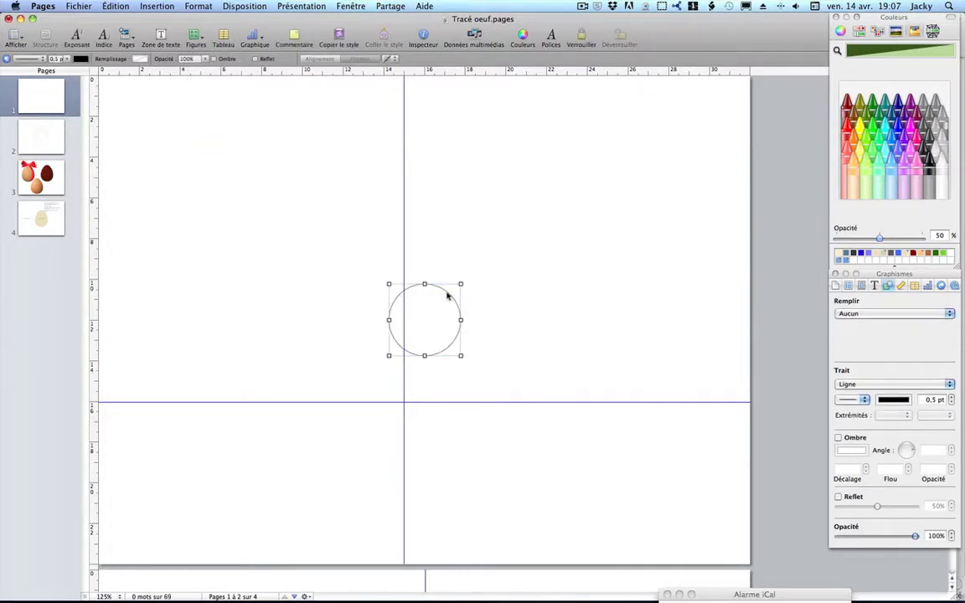
Set the circle's width and height to 8 cm, with Conserver les proportions enabled.
{"action": "left_click", "coordinate": [902, 288]}
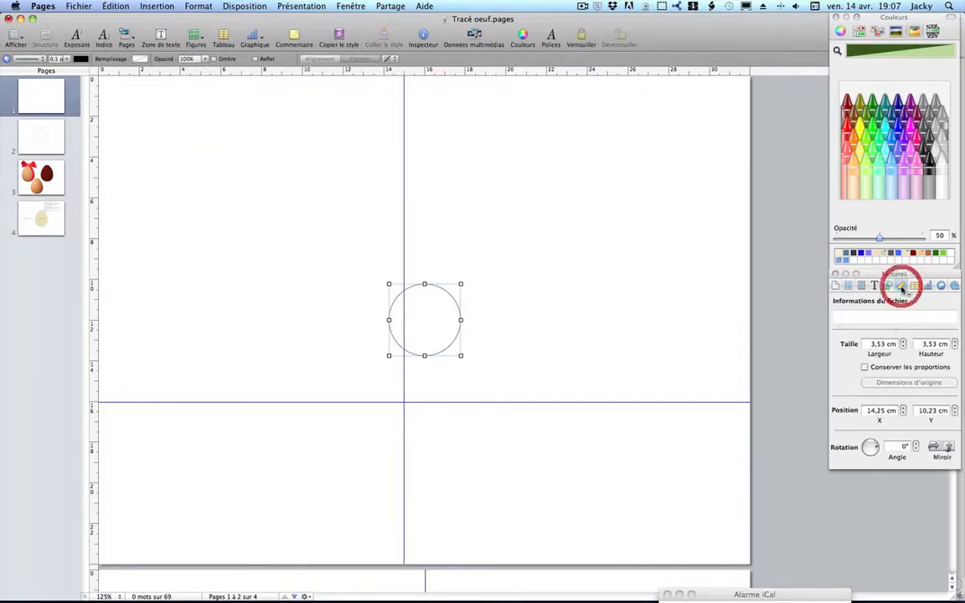
{"action": "left_click", "coordinate": [885, 345]}
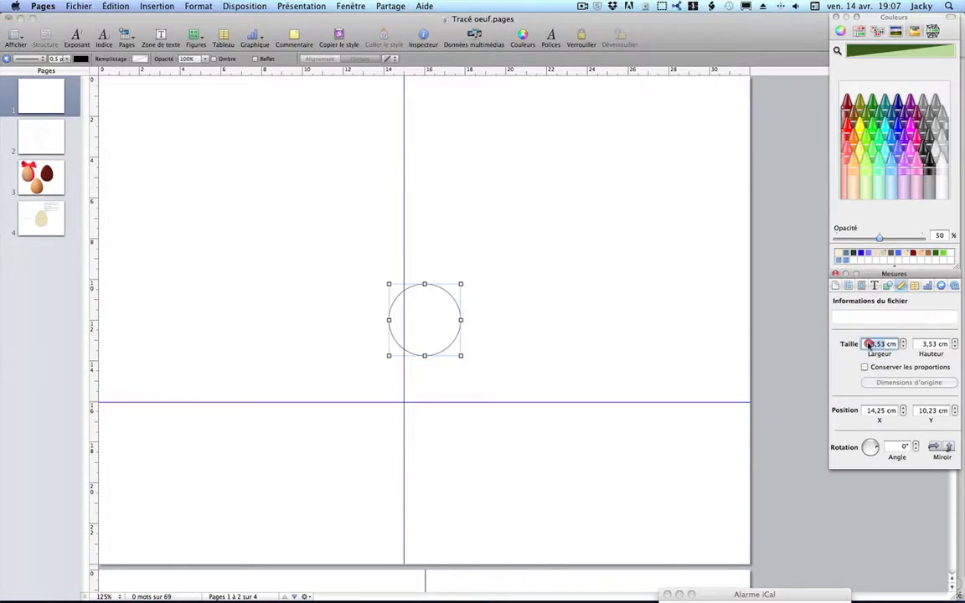
{"action": "double_click", "coordinate": [872, 345]}
{"action": "type", "text": "8"}
{"action": "key", "text": "Return"}
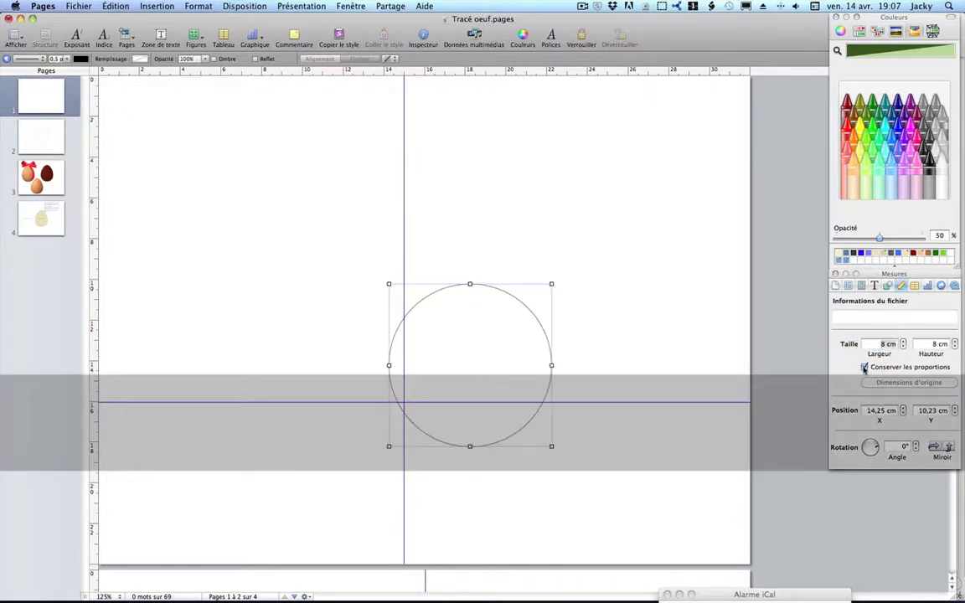
Centre the circle on the intersection of the two guides, at X 11,01 cm and Y 12,03 cm.
{"action": "left_click_drag", "start_coordinate": [517, 298], "coordinate": [448, 337]}
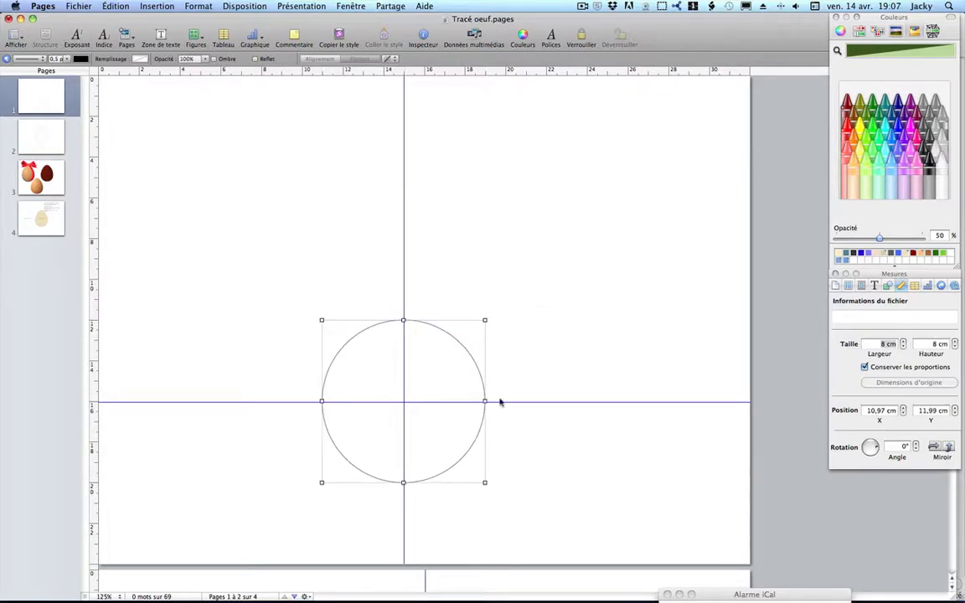
{"action": "key", "text": "Down"}
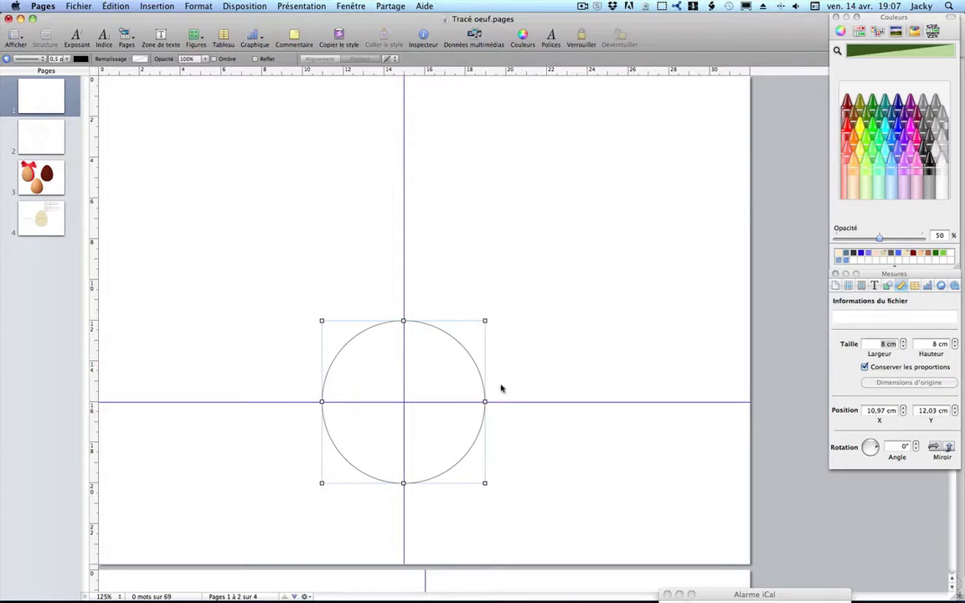
{"action": "key", "text": "Right"}
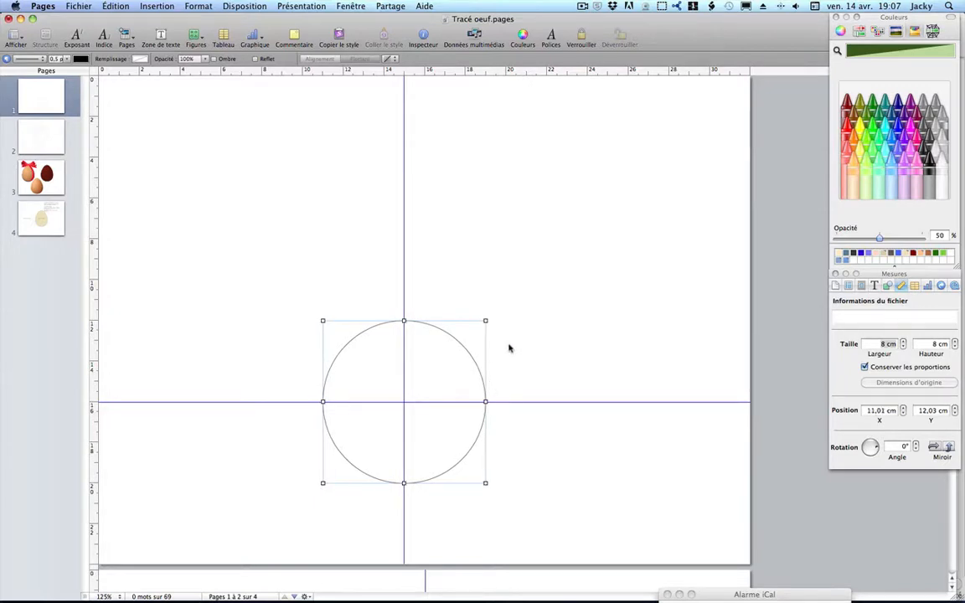
Make the circle's outline points editable with Rendre modifiable.
{"action": "left_click", "coordinate": [464, 350]}
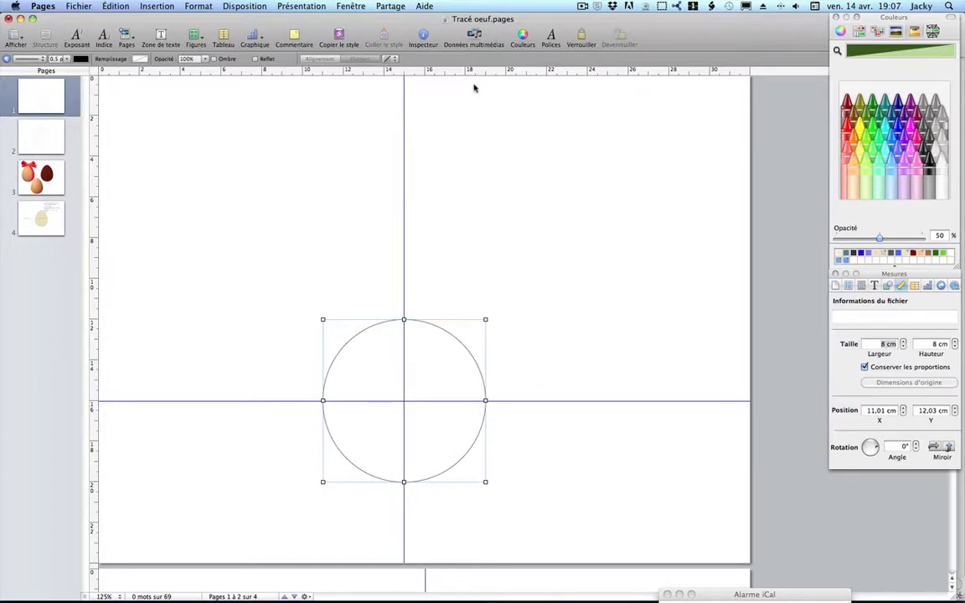
{"action": "left_click", "coordinate": [240, 7]}
{"action": "mouse_move", "coordinate": [198, 8]}
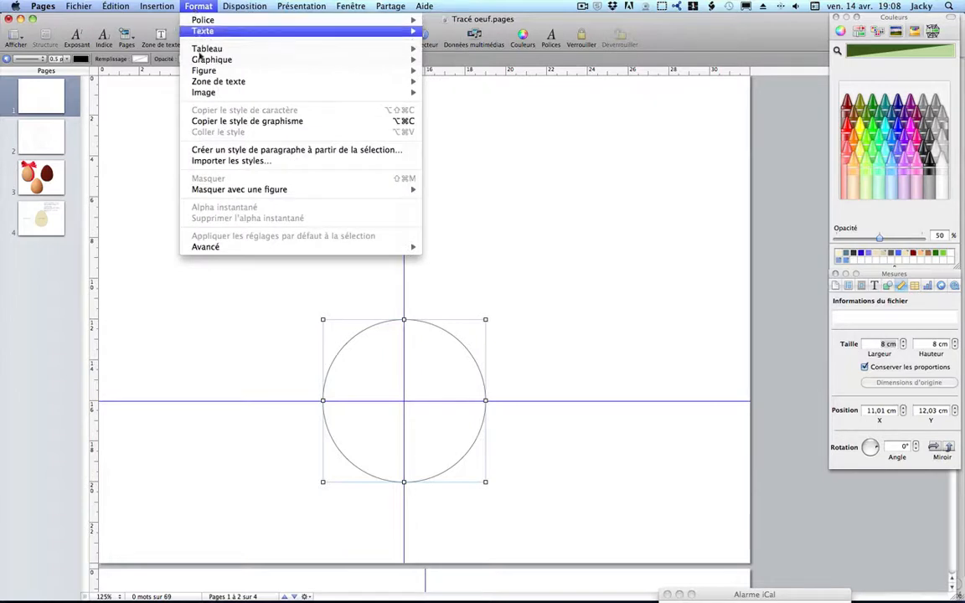
{"action": "mouse_move", "coordinate": [210, 70]}
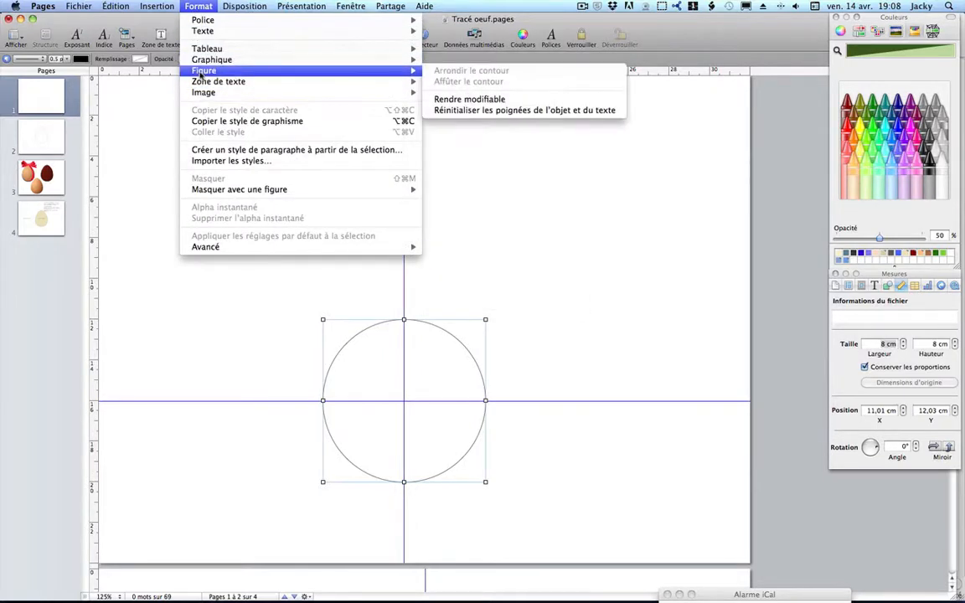
{"action": "left_click", "coordinate": [500, 98]}
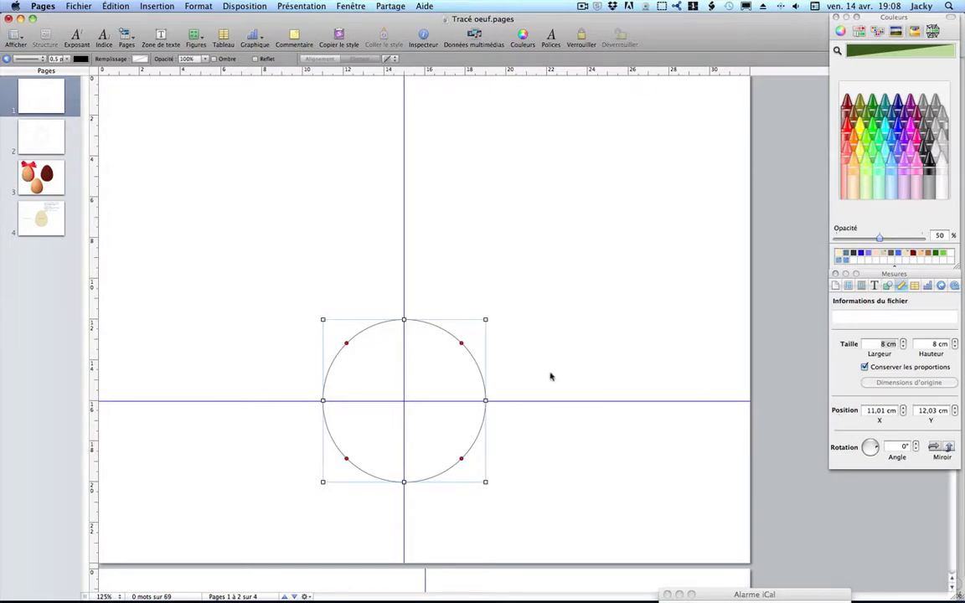
Rotate the editable circle by 45° so its edit points lie on the guides.
{"action": "left_click", "coordinate": [905, 446]}
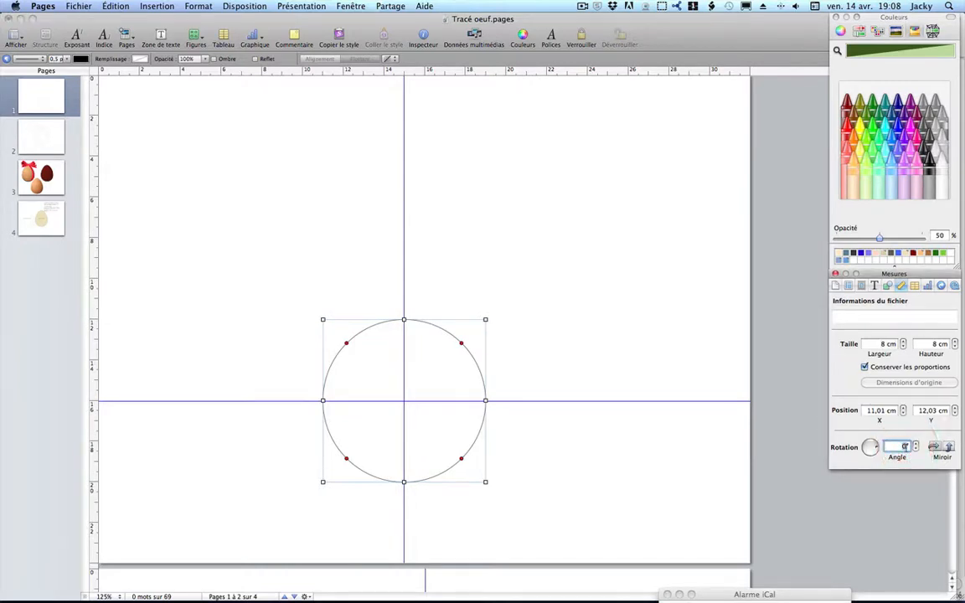
{"action": "type", "text": "45"}
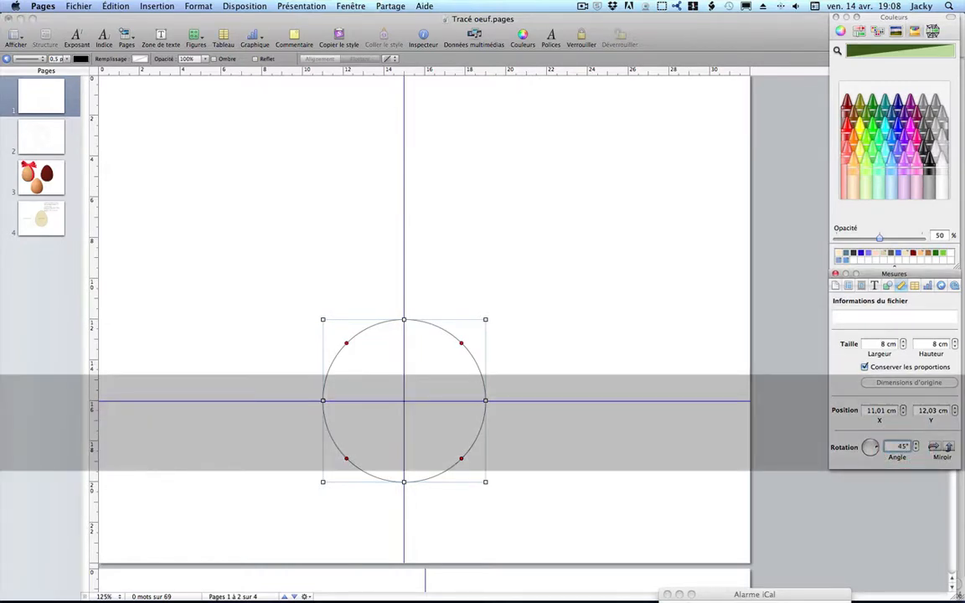
{"action": "key", "text": "Return"}
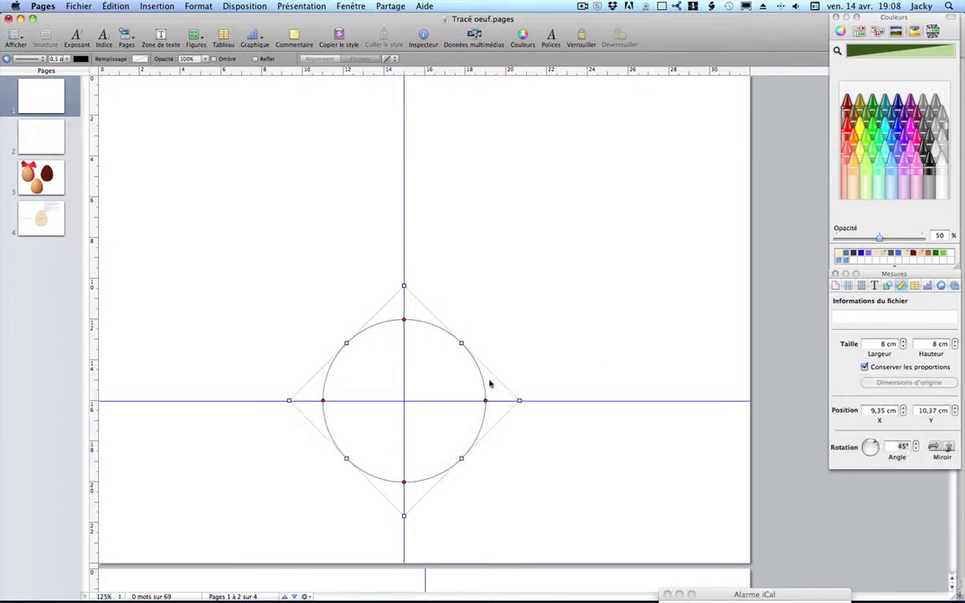
Reset the rotated circle's object and text handles with Réinitialiser les poignées de l'objet et du texte.
{"action": "left_click", "coordinate": [201, 6]}
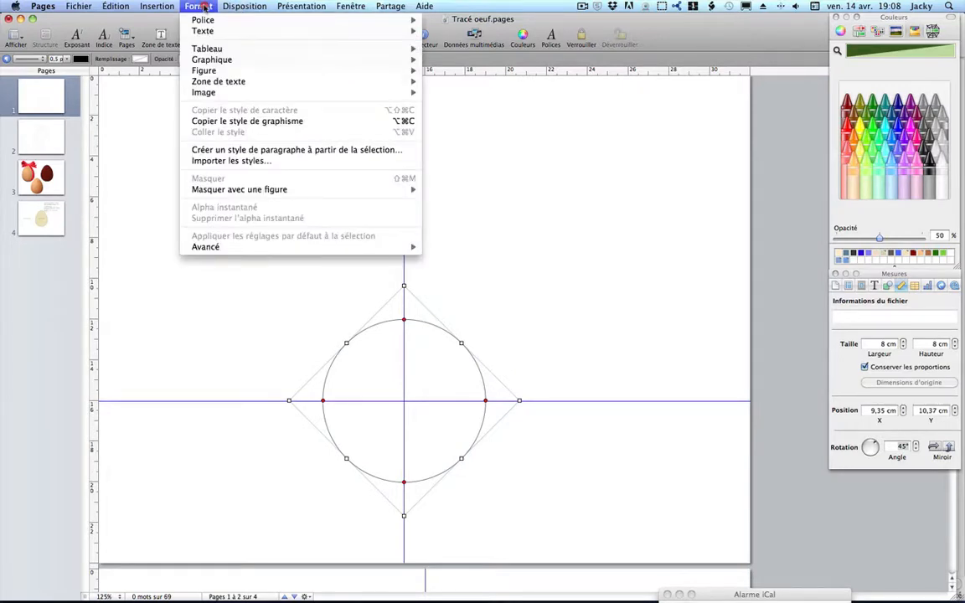
{"action": "mouse_move", "coordinate": [371, 78]}
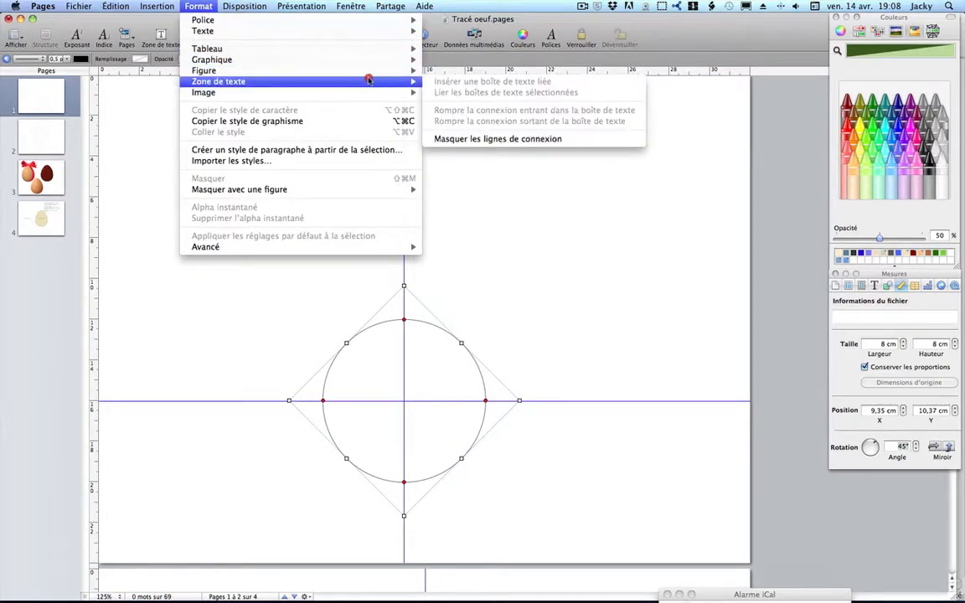
{"action": "mouse_move", "coordinate": [411, 70]}
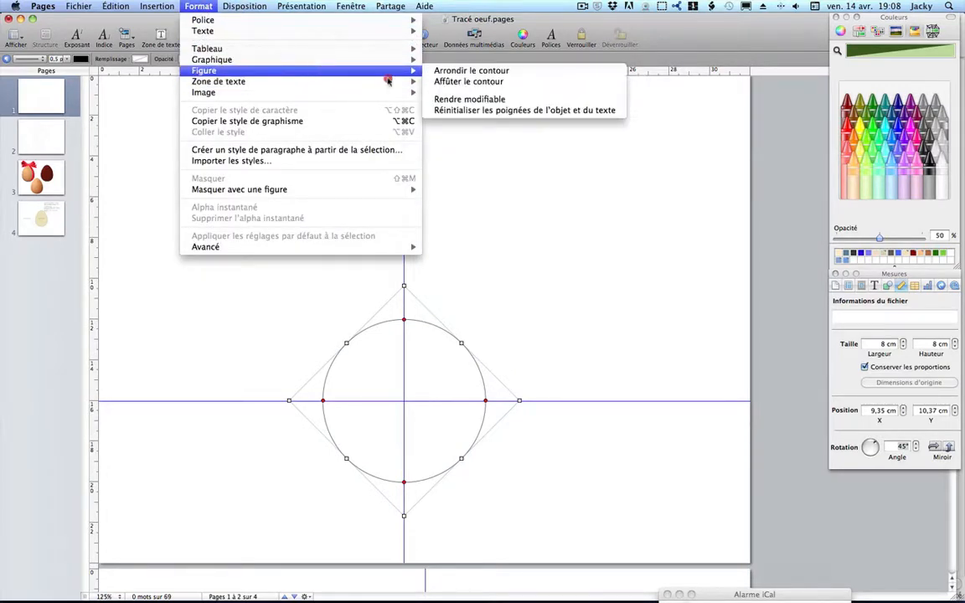
{"action": "left_click", "coordinate": [454, 110]}
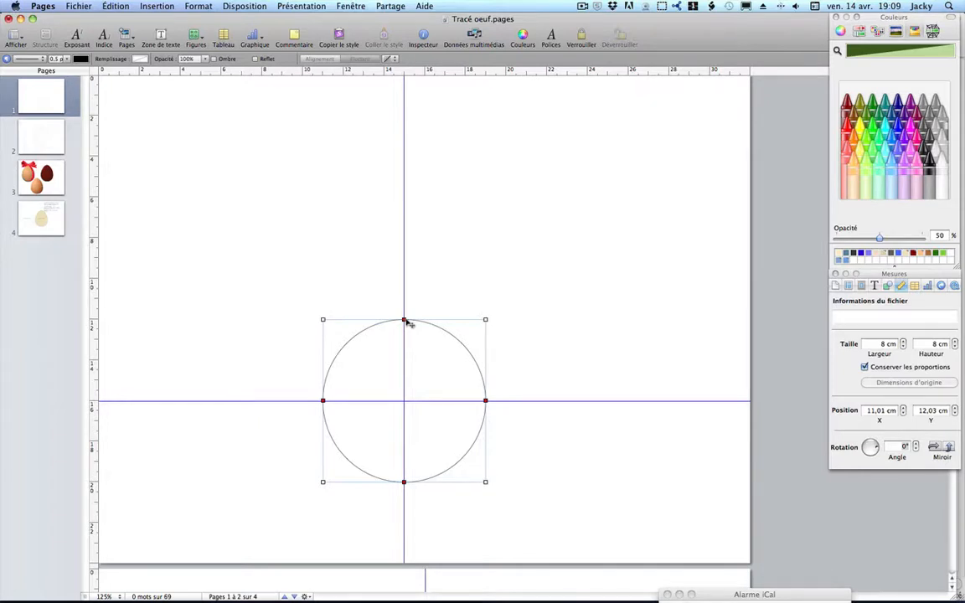
Calculate the egg's target height as 8*1,2 in Spotlight, then clear the calculation.
{"action": "left_click", "coordinate": [951, 6]}
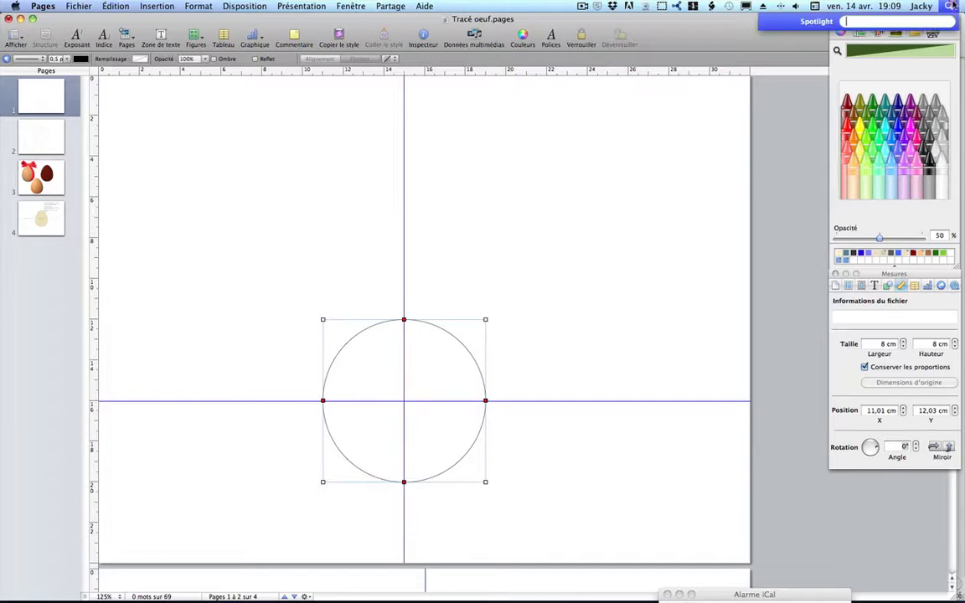
{"action": "type", "text": "8*"}
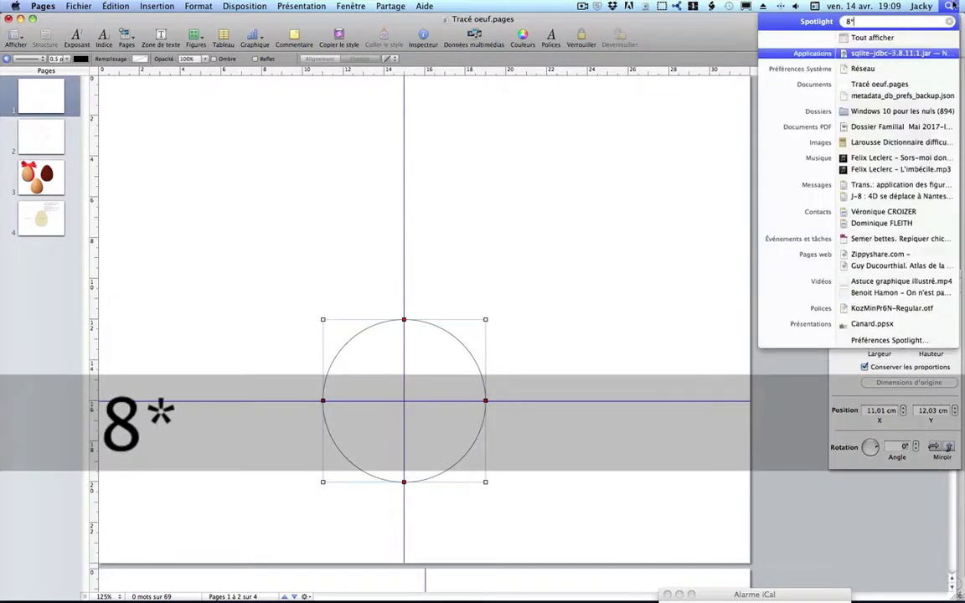
{"action": "type", "text": "1,2"}
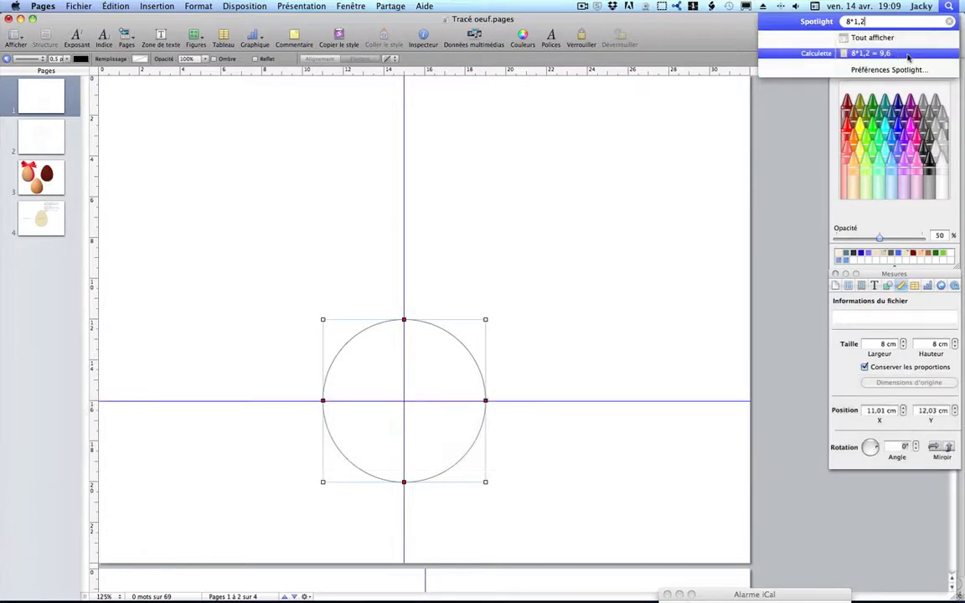
{"action": "left_click", "coordinate": [948, 20]}
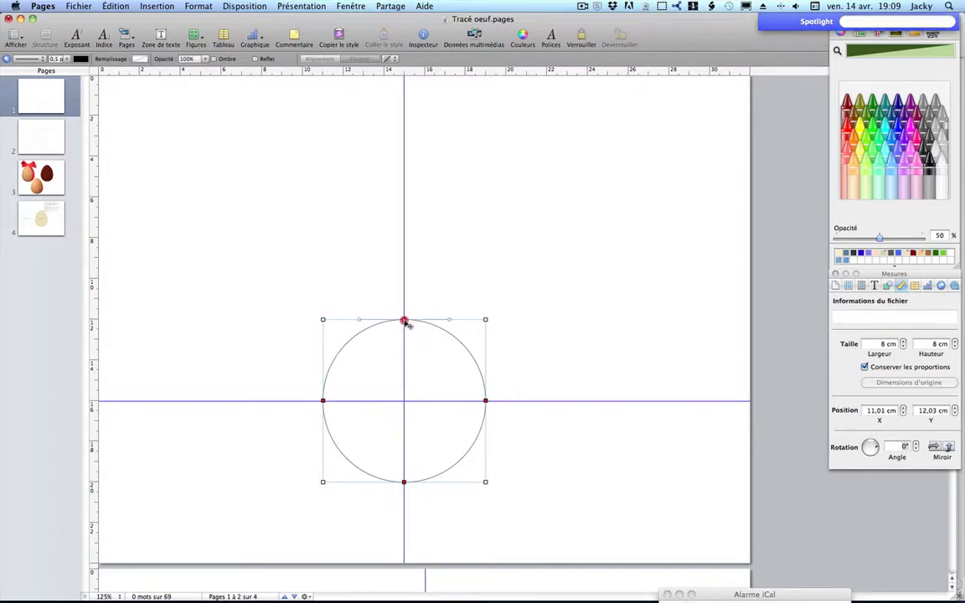
Raise the circle's top edit point along the vertical guide to form an egg 9,7 cm high.
{"action": "left_click", "coordinate": [404, 322]}
{"action": "left_click", "coordinate": [405, 322]}
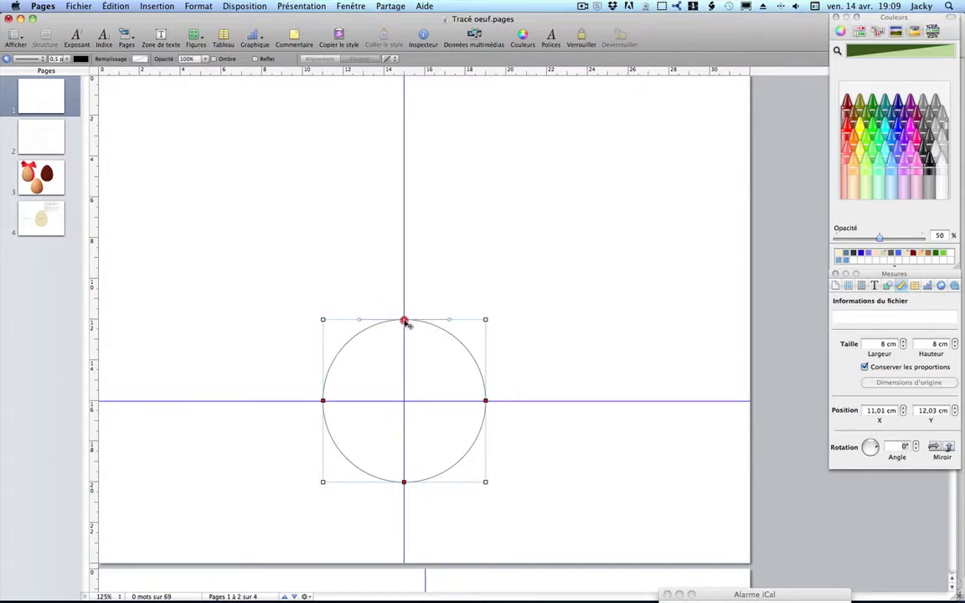
{"action": "left_click_drag", "start_coordinate": [406, 324], "coordinate": [404, 284]}
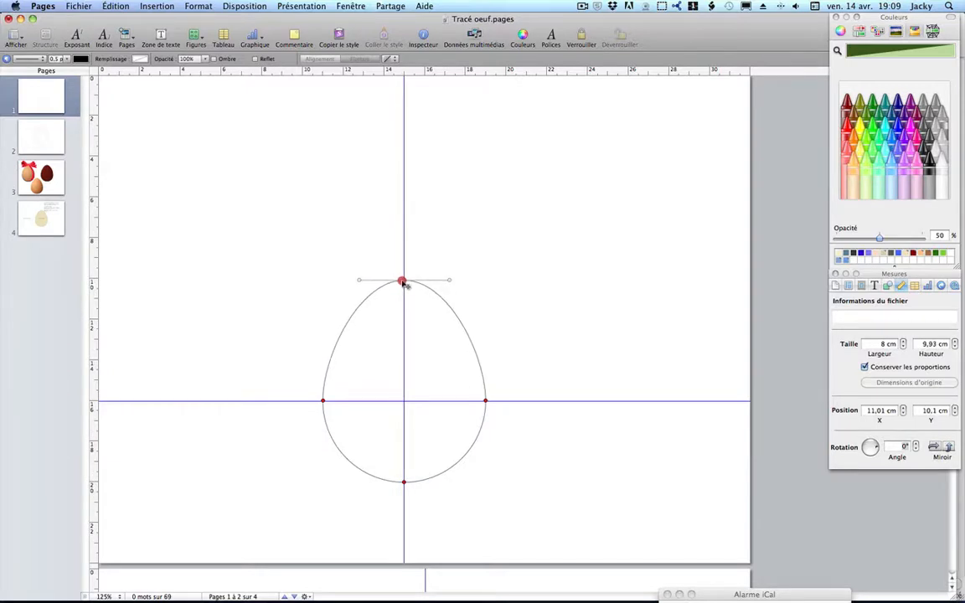
{"action": "left_click_drag", "start_coordinate": [404, 284], "coordinate": [404, 287]}
{"action": "left_click_drag", "start_coordinate": [403, 287], "coordinate": [404, 288]}
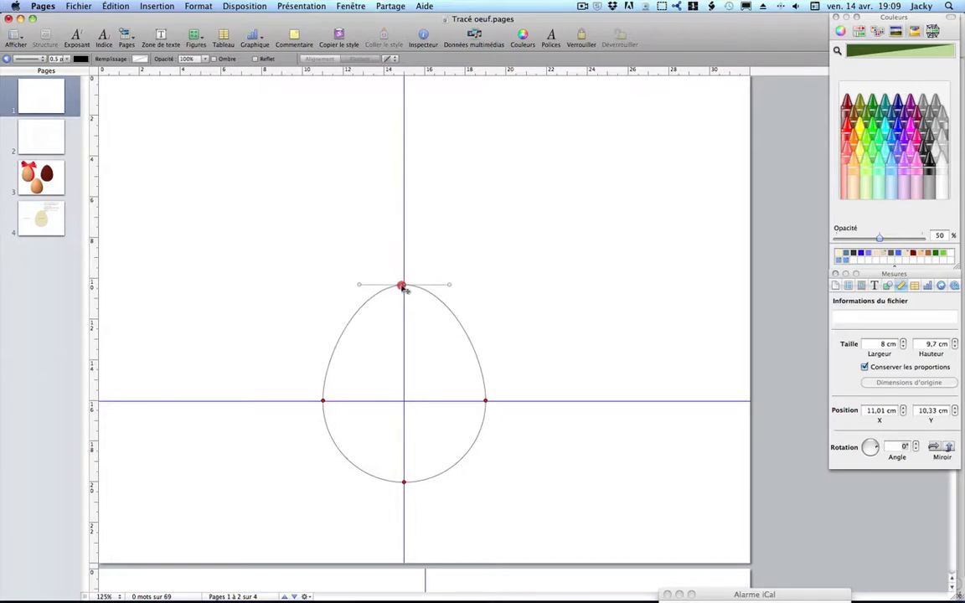
{"action": "left_click_drag", "start_coordinate": [926, 344], "coordinate": [946, 344]}
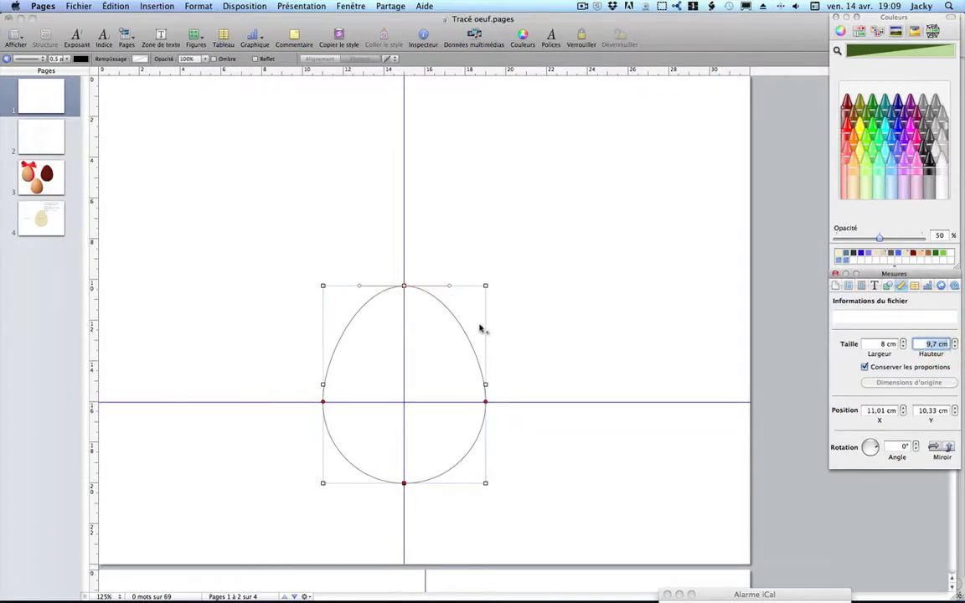
Give the egg shape a beige solid fill with Remplissage couleur.
{"action": "left_click", "coordinate": [595, 311]}
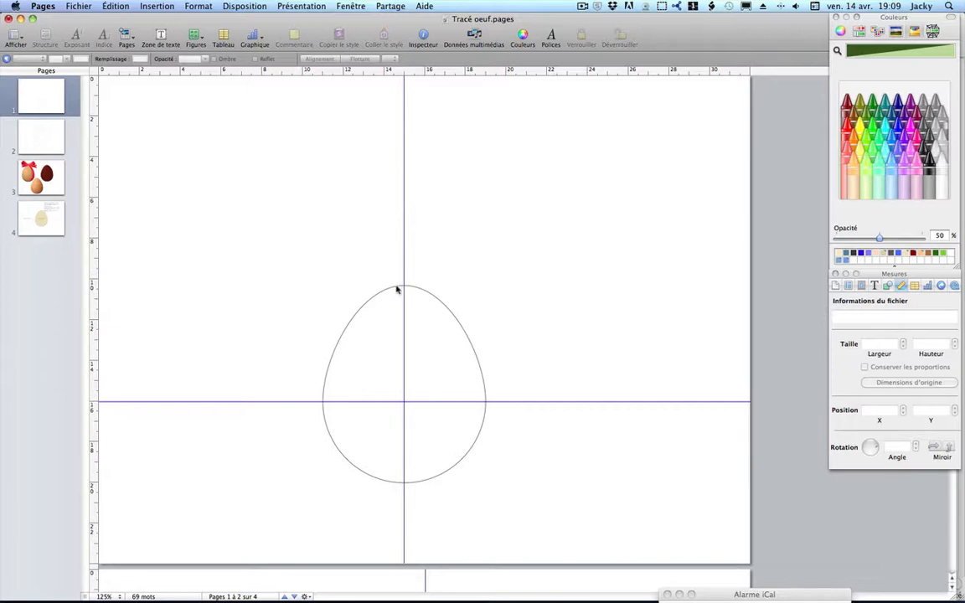
{"action": "left_click", "coordinate": [455, 323]}
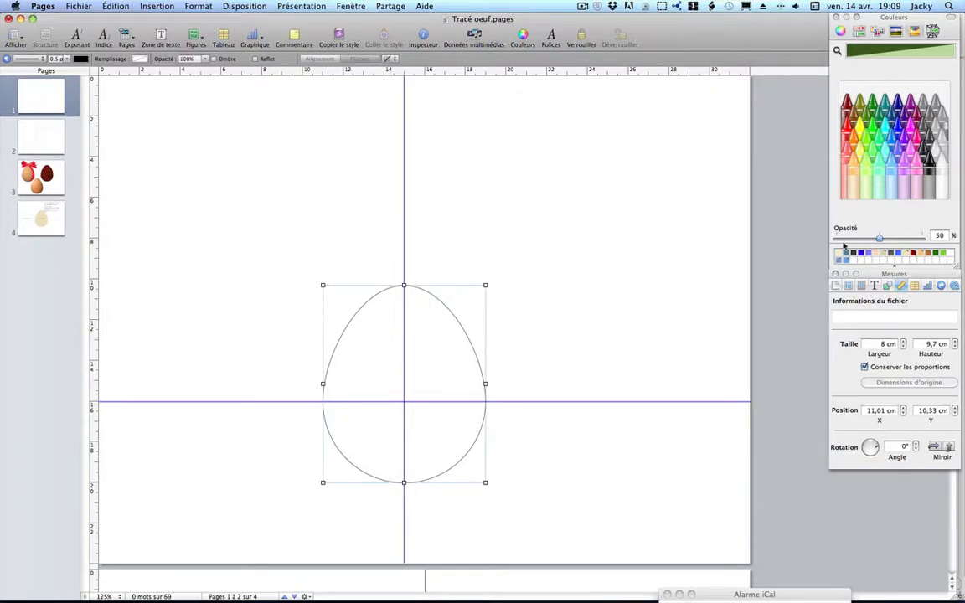
{"action": "left_click", "coordinate": [888, 286]}
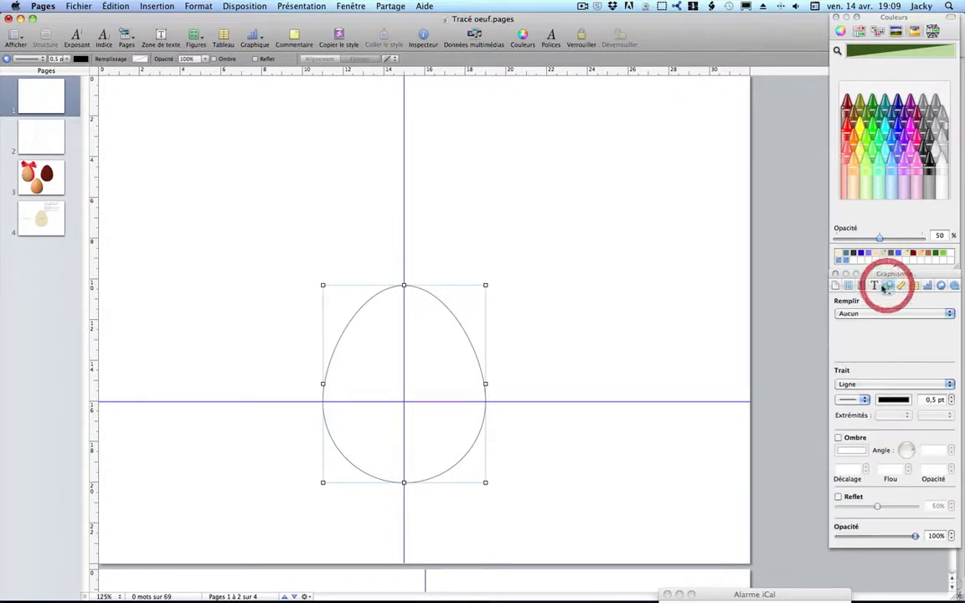
{"action": "left_click", "coordinate": [851, 313]}
{"action": "left_click", "coordinate": [854, 323]}
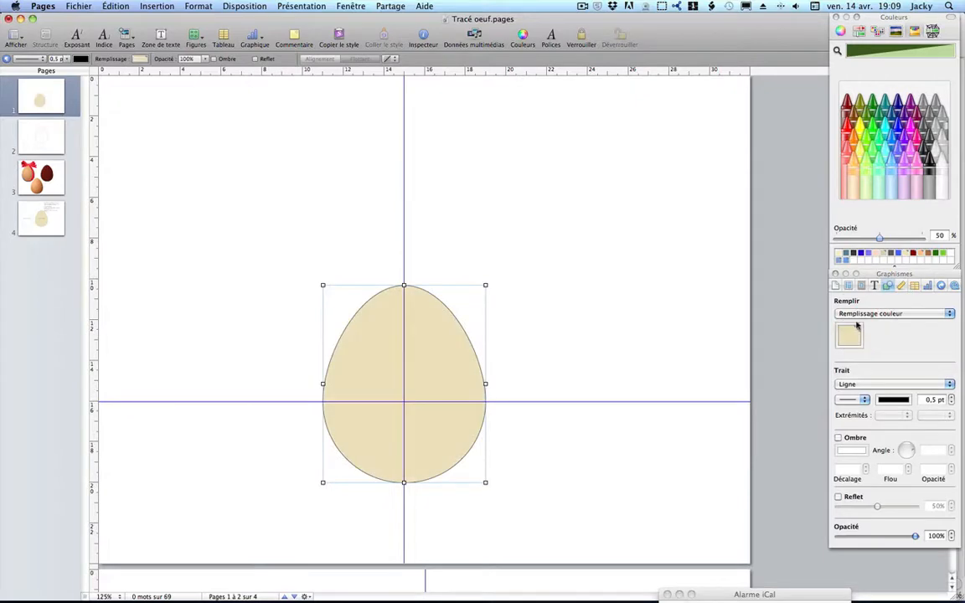
Change the egg's fill to Remplissage par image using the rings-orange picture from Fonds www NeoOffice.
{"action": "left_click", "coordinate": [842, 315]}
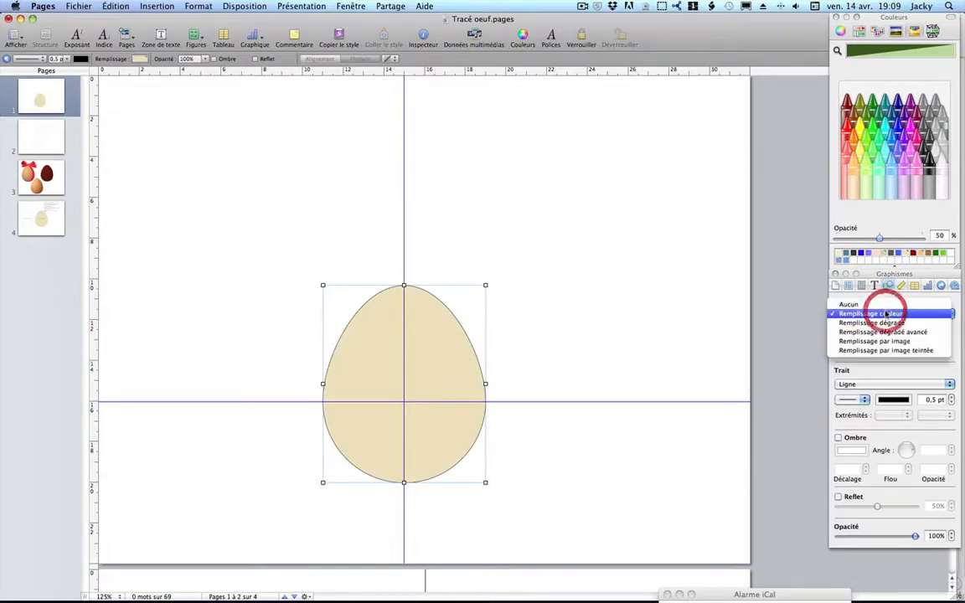
{"action": "left_click", "coordinate": [883, 343]}
{"action": "left_click", "coordinate": [884, 345]}
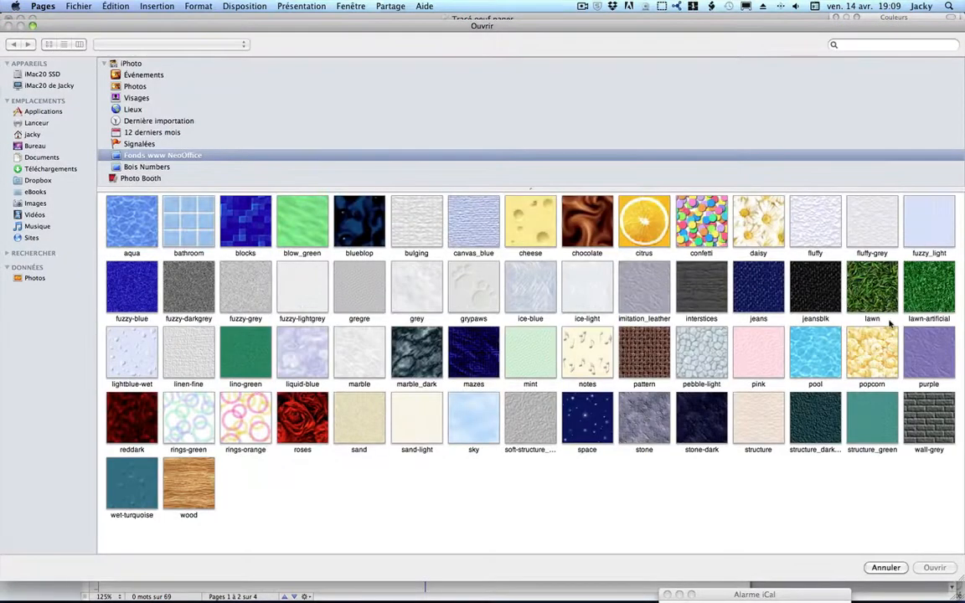
{"action": "double_click", "coordinate": [244, 423]}
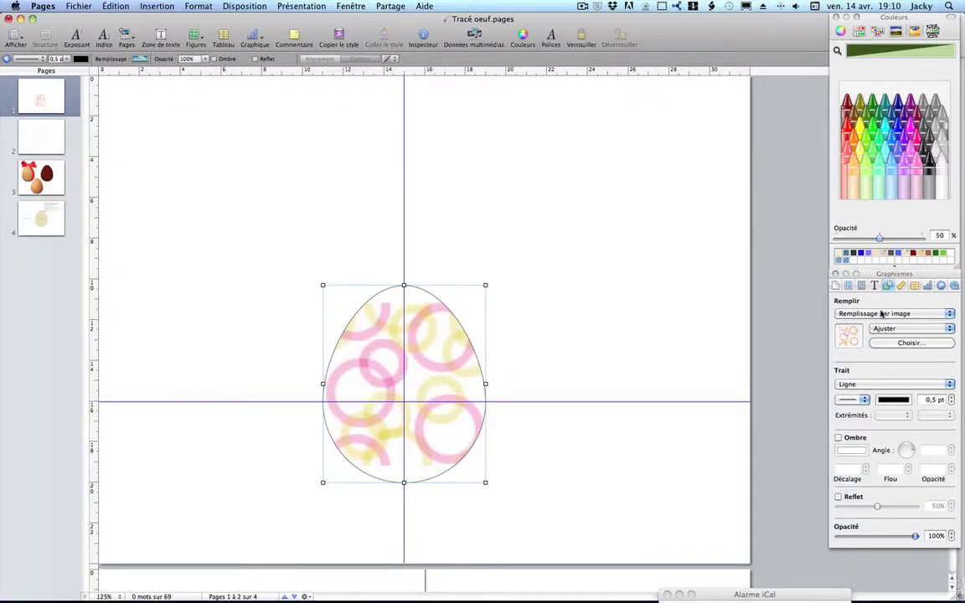
Replace the egg's fill picture with daisy and set its scaling to Mosaïque.
{"action": "left_click", "coordinate": [891, 341]}
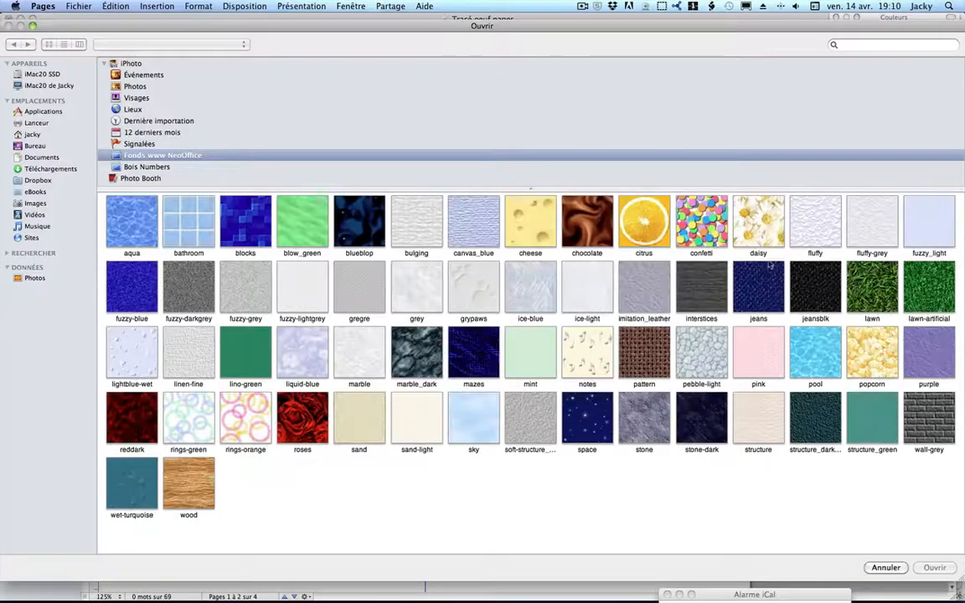
{"action": "double_click", "coordinate": [758, 214]}
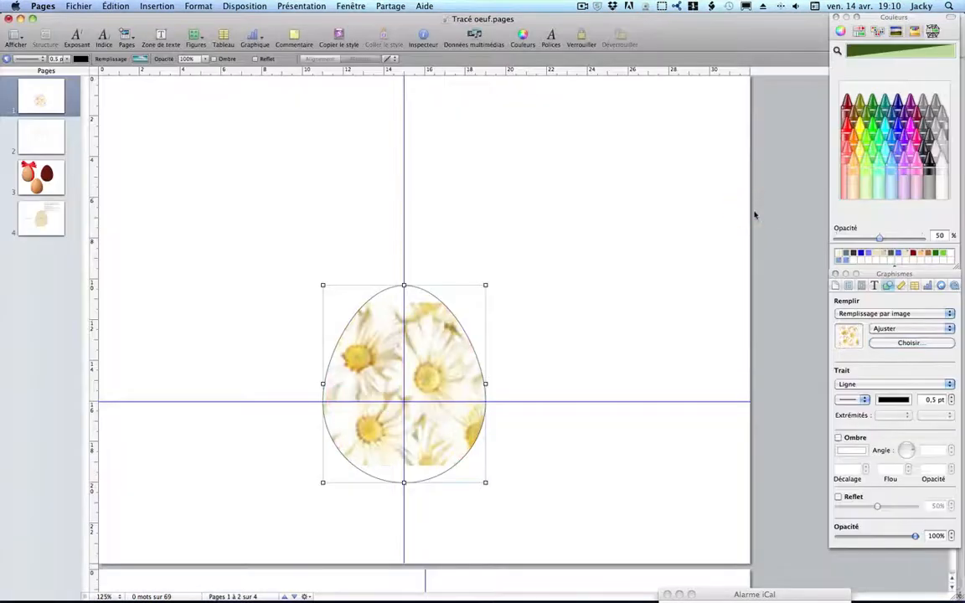
{"action": "left_click", "coordinate": [882, 334]}
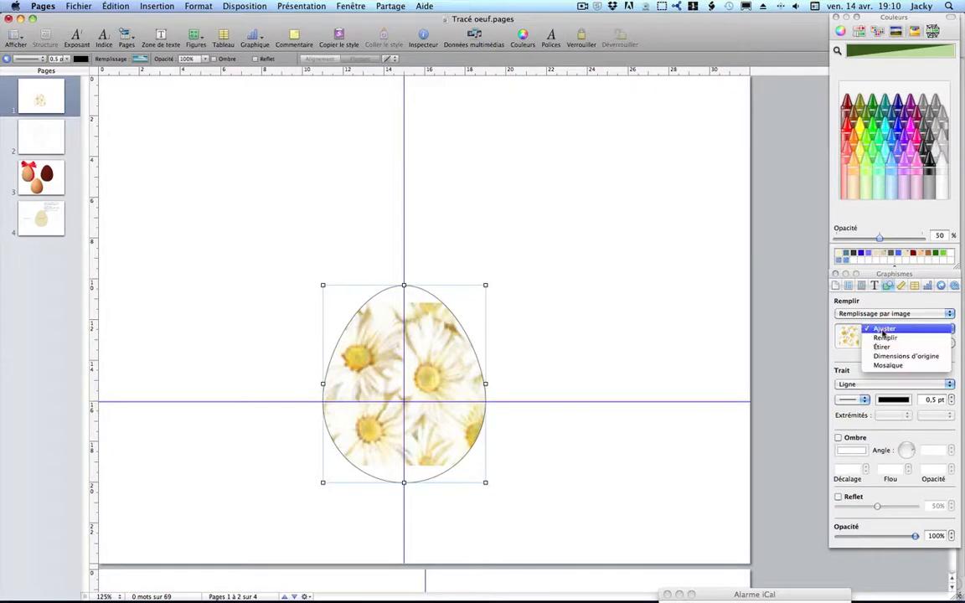
{"action": "left_click", "coordinate": [887, 365]}
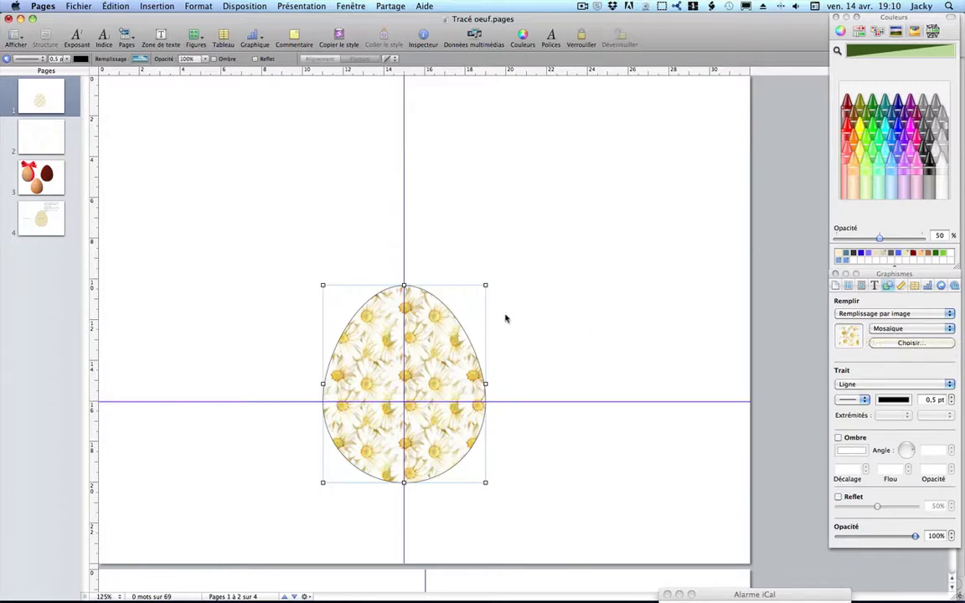
On page 4, check the width and height of the beige circle-based egg and the mathematical outline egg to compare them.
{"action": "left_click", "coordinate": [40, 218]}
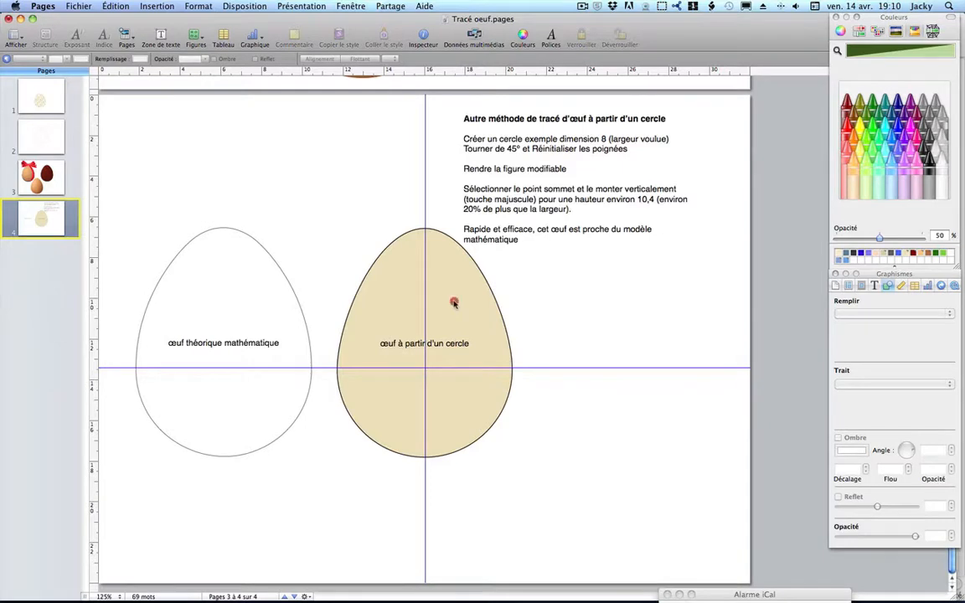
{"action": "left_click", "coordinate": [411, 274]}
{"action": "left_click", "coordinate": [900, 285]}
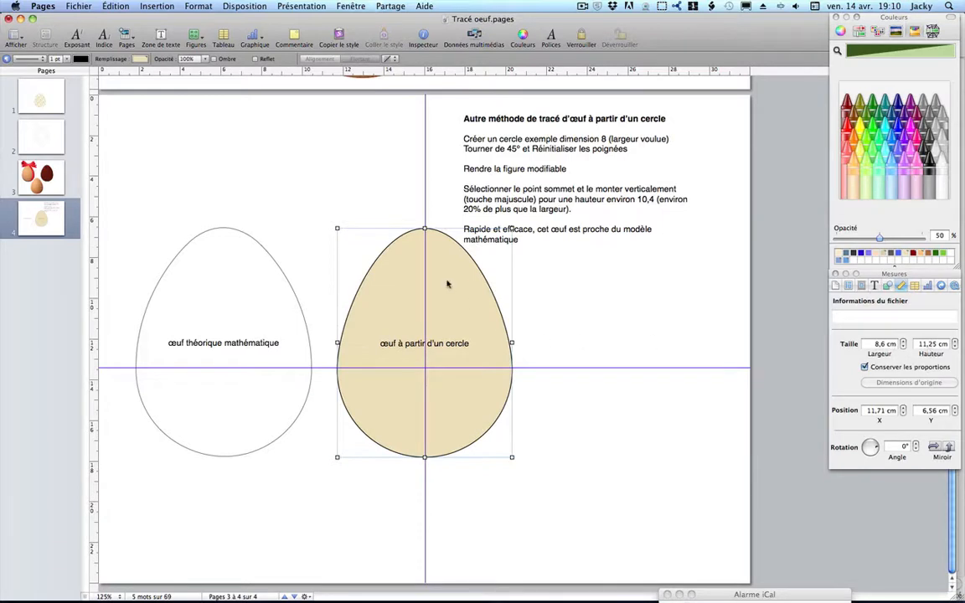
{"action": "left_click", "coordinate": [188, 331]}
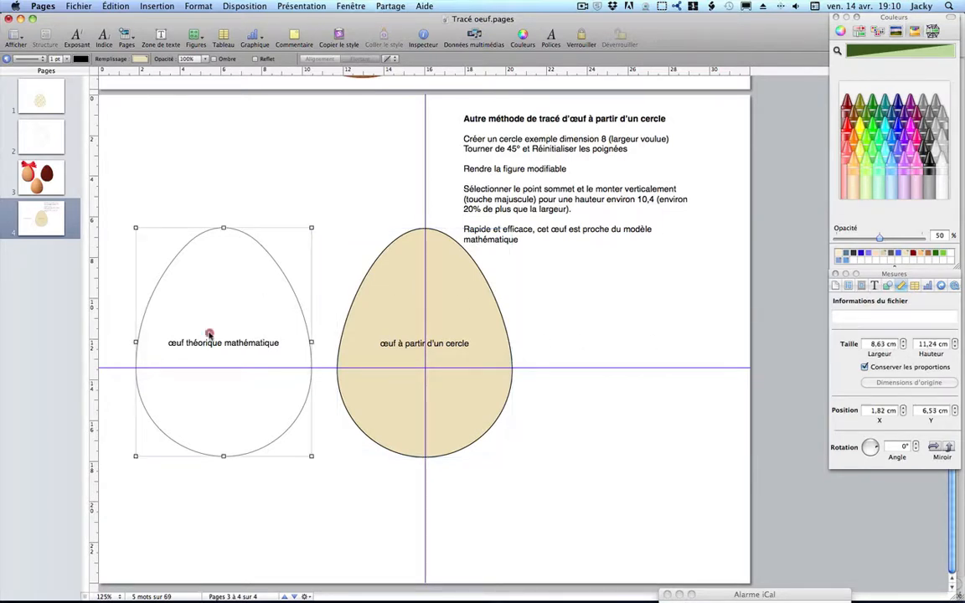
{"action": "left_click", "coordinate": [276, 265]}
{"action": "left_click", "coordinate": [385, 253]}
{"action": "left_click", "coordinate": [383, 253]}
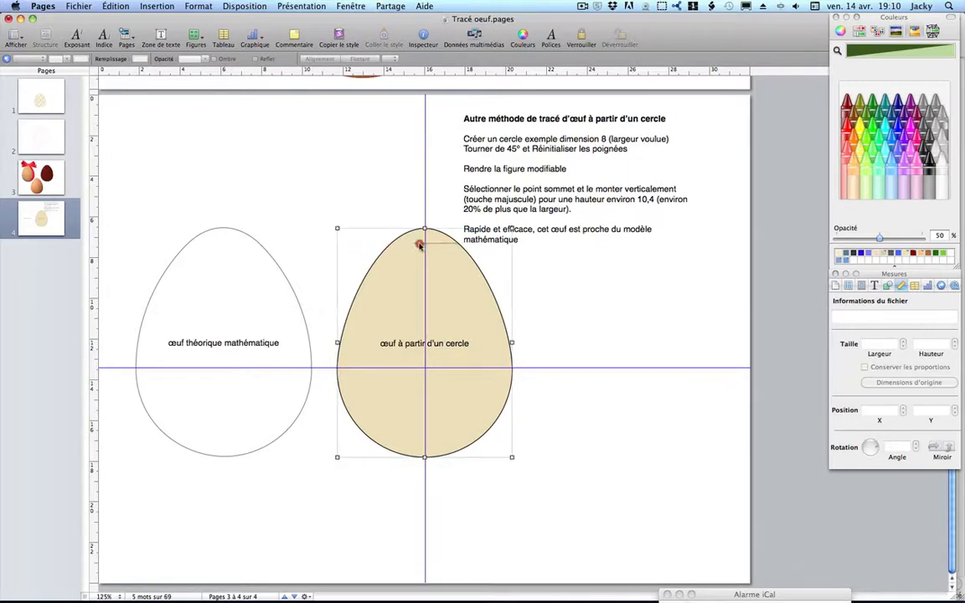
Superimpose the beige egg on the mathematical outline egg to compare their contours, and move it back onto the vertical guide.
{"action": "left_click", "coordinate": [434, 243]}
{"action": "left_click_drag", "start_coordinate": [460, 246], "coordinate": [271, 263]}
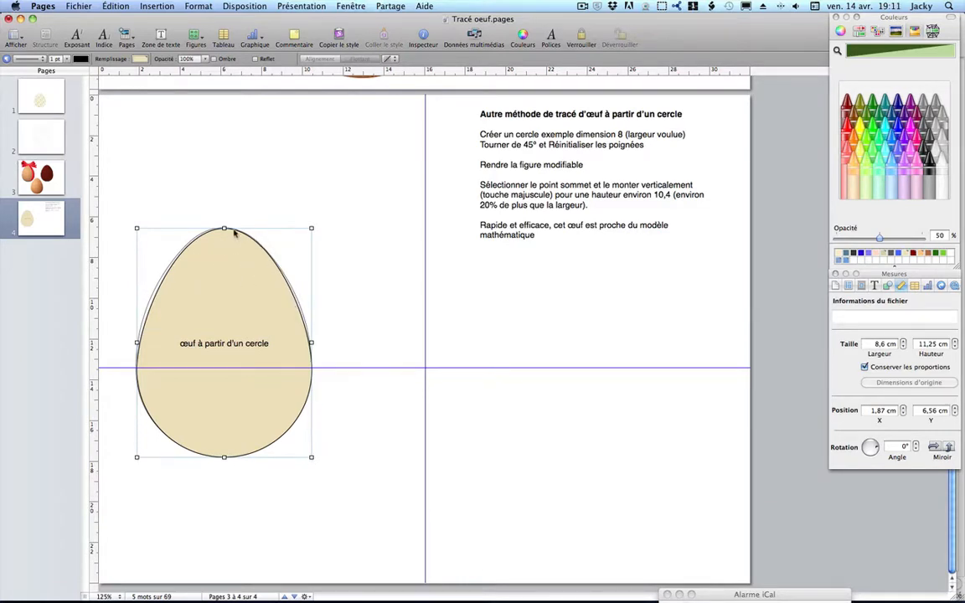
{"action": "left_click_drag", "start_coordinate": [235, 234], "coordinate": [434, 235]}
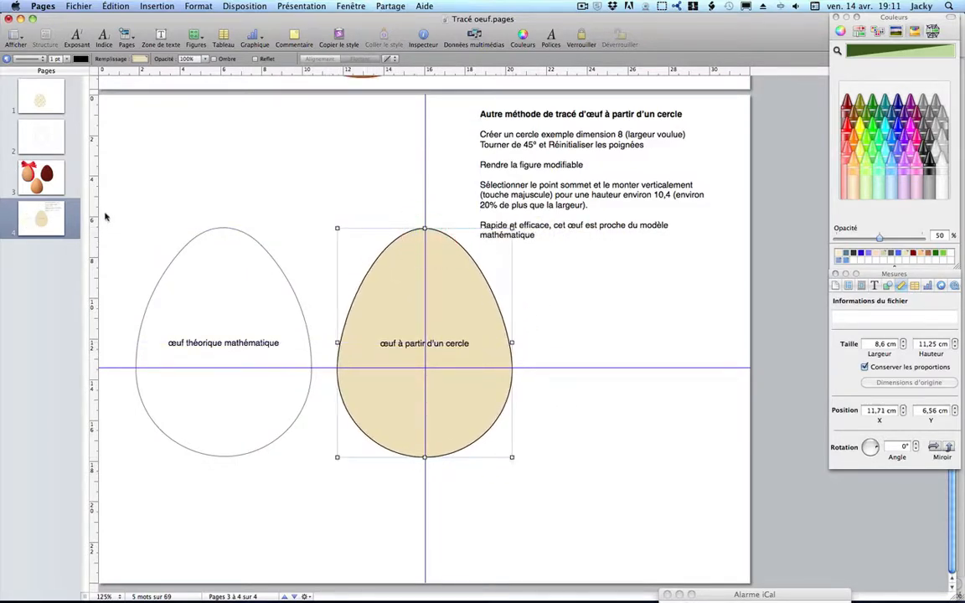
Review the written instructions for the circle-based egg method on page 4, and return to the daisy egg on page 1.
{"action": "left_click", "coordinate": [482, 116]}
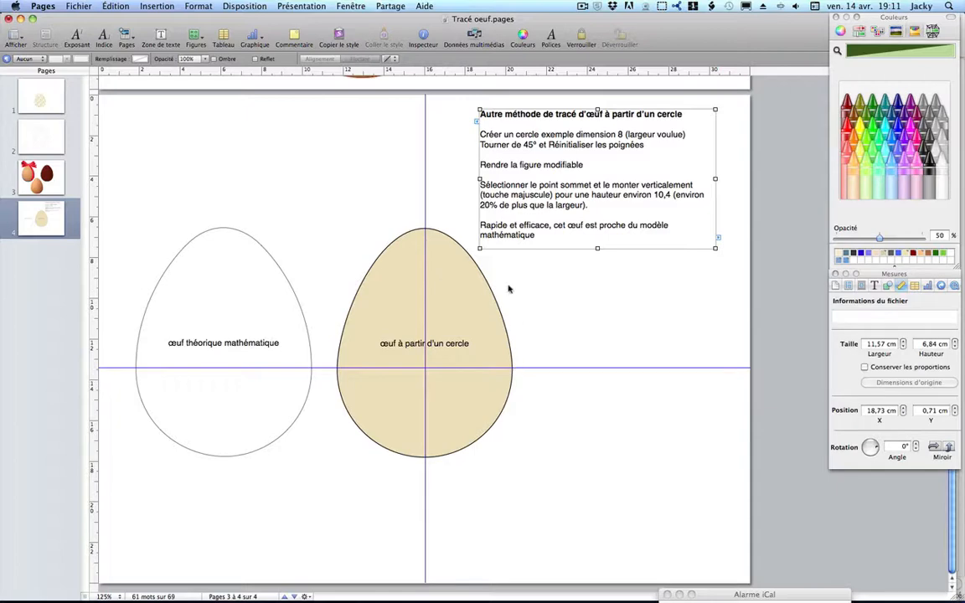
{"action": "left_click", "coordinate": [34, 89]}
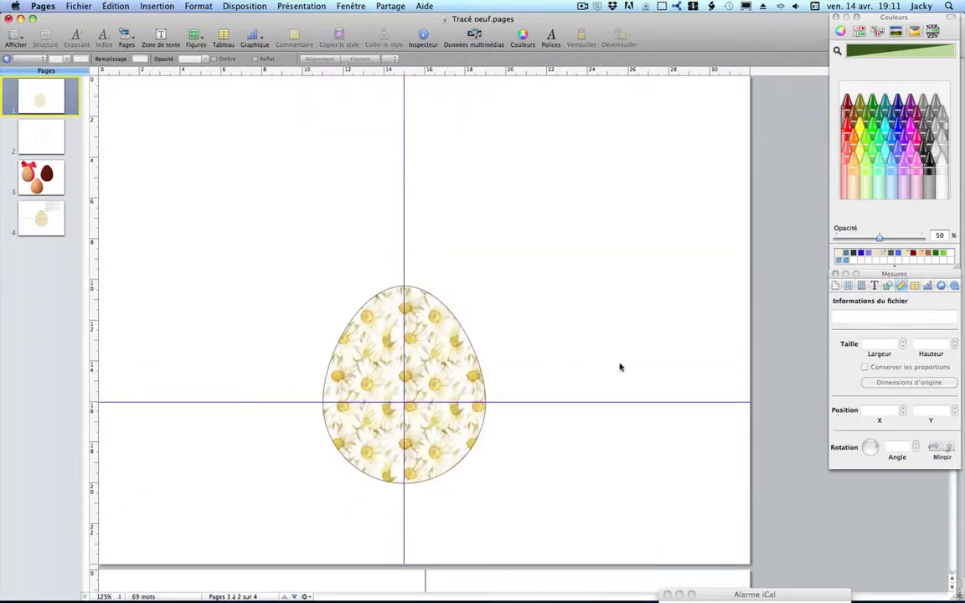